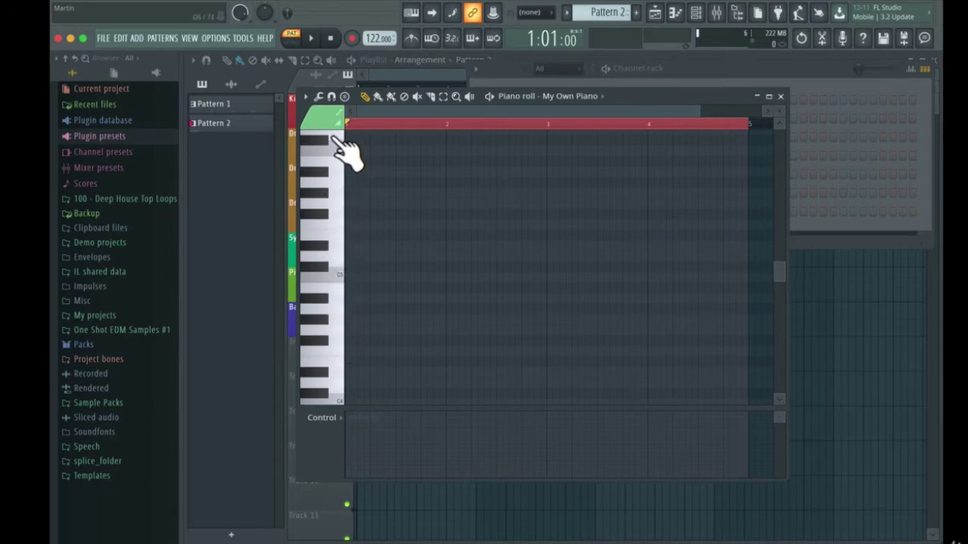
# Show key labels on all the white keys of the piano roll keyboard.
pyautogui.click(305, 97)
pyautogui.moveTo(323, 161)
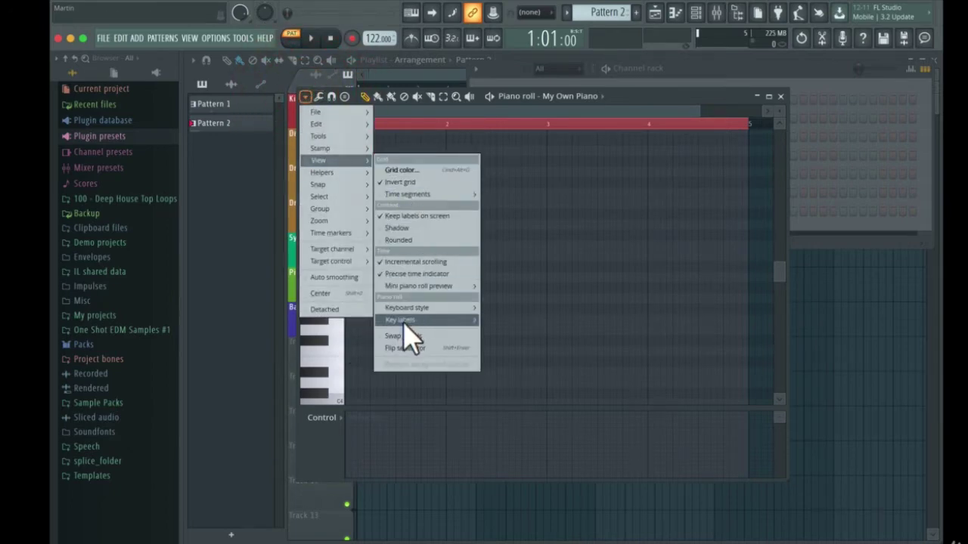
pyautogui.moveTo(405, 322)
pyautogui.click(509, 332)
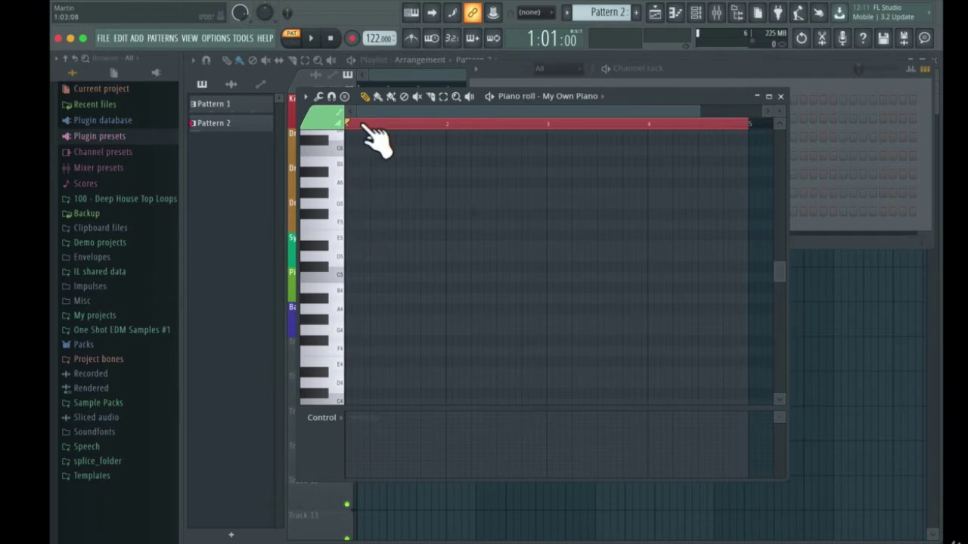
# Set the piano roll's keyboard style to Classic.
pyautogui.click(306, 98)
pyautogui.moveTo(316, 162)
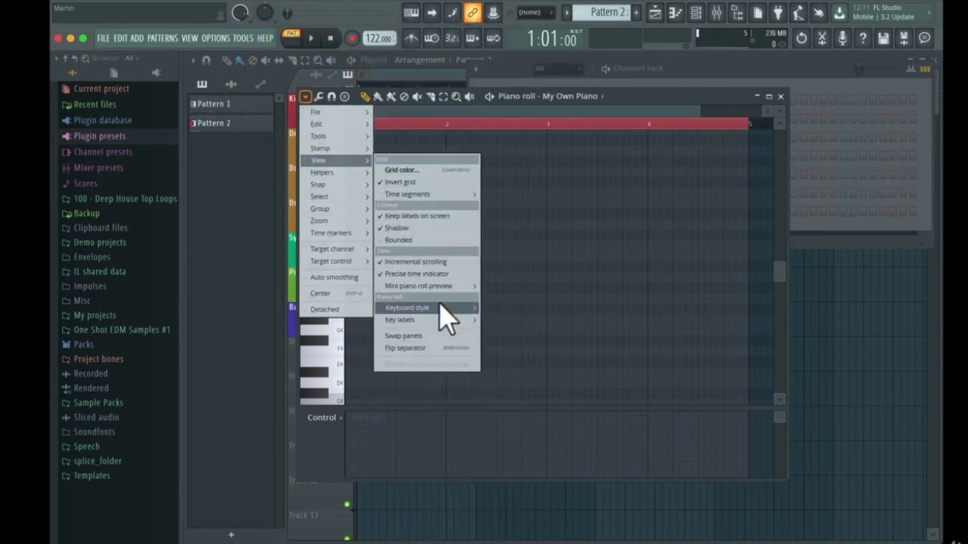
pyautogui.moveTo(446, 318)
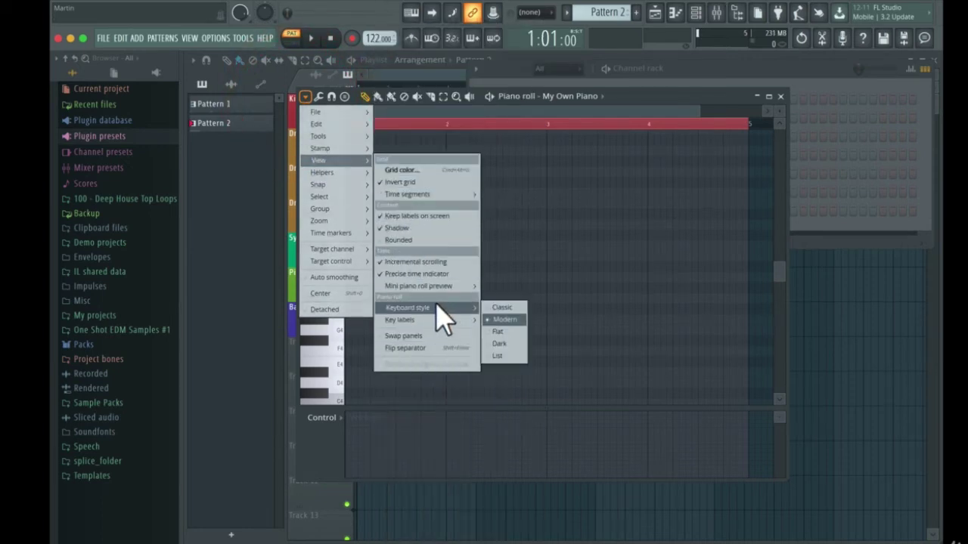
pyautogui.click(488, 307)
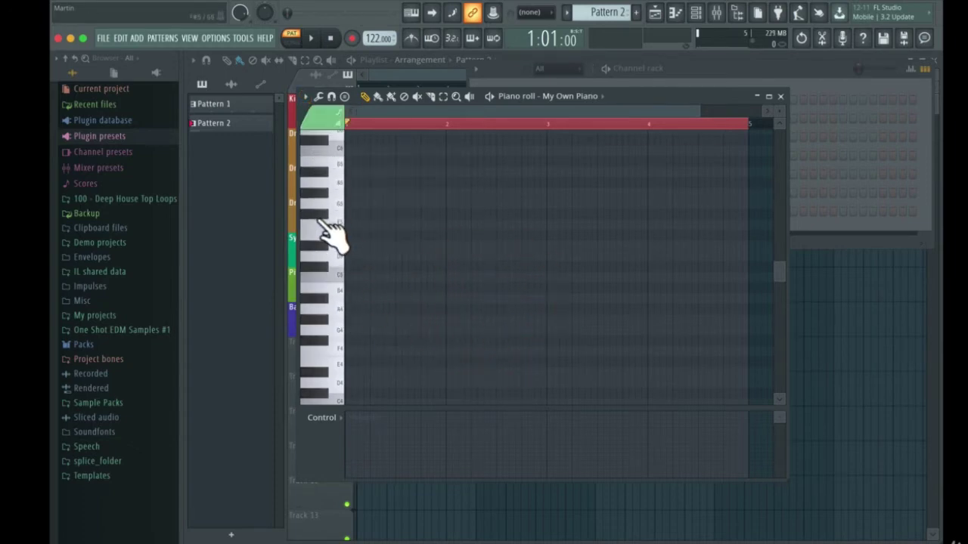
# Turn off keeping labels on screen in the piano roll's view options.
pyautogui.click(305, 98)
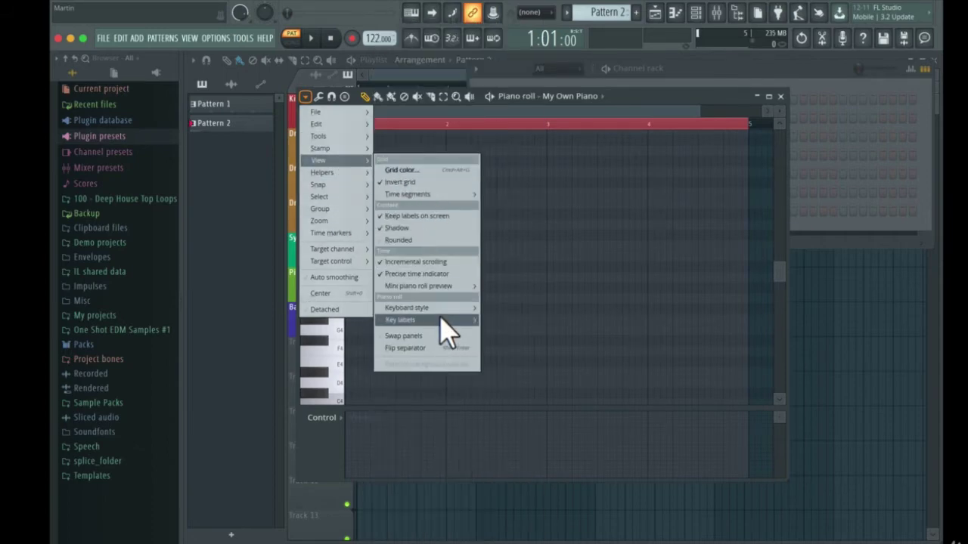
pyautogui.moveTo(449, 321)
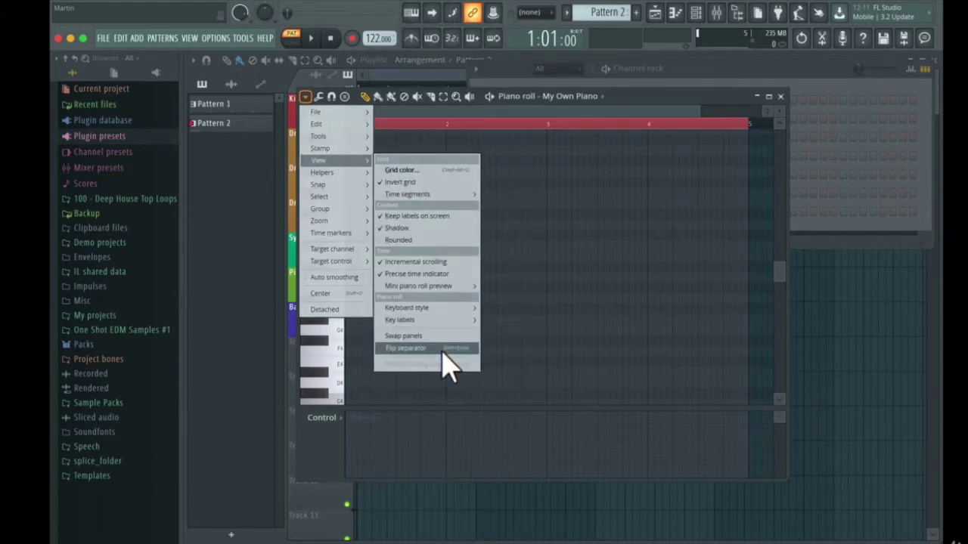
pyautogui.click(436, 217)
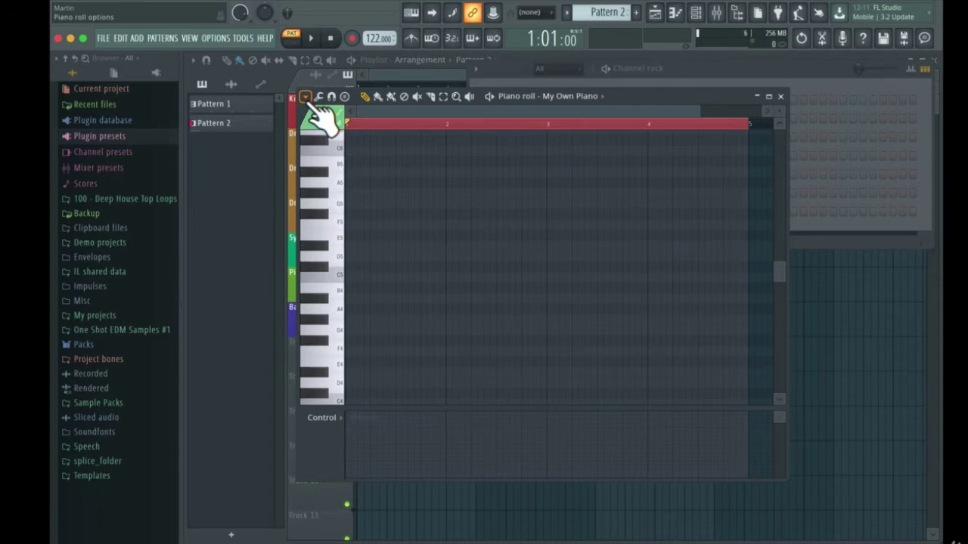
pyautogui.click(306, 96)
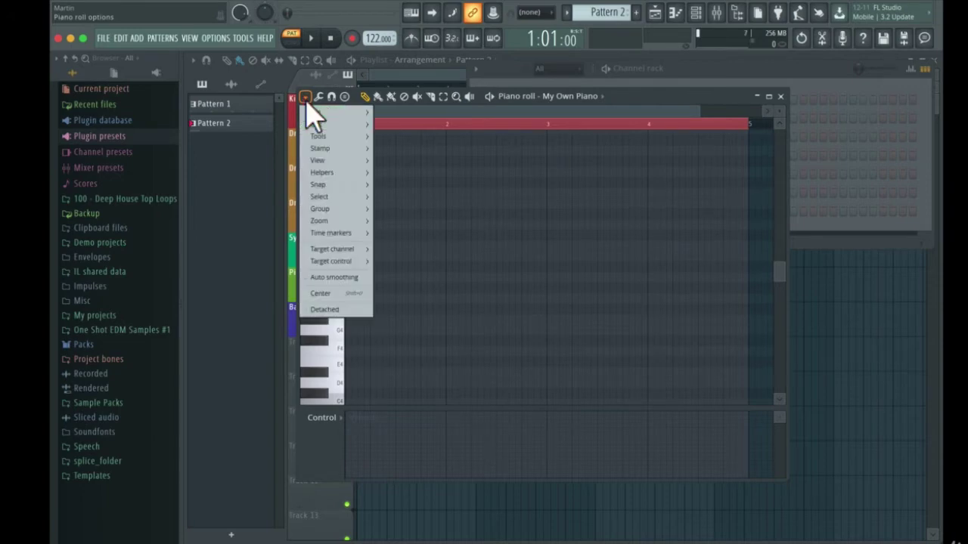
pyautogui.moveTo(312, 112)
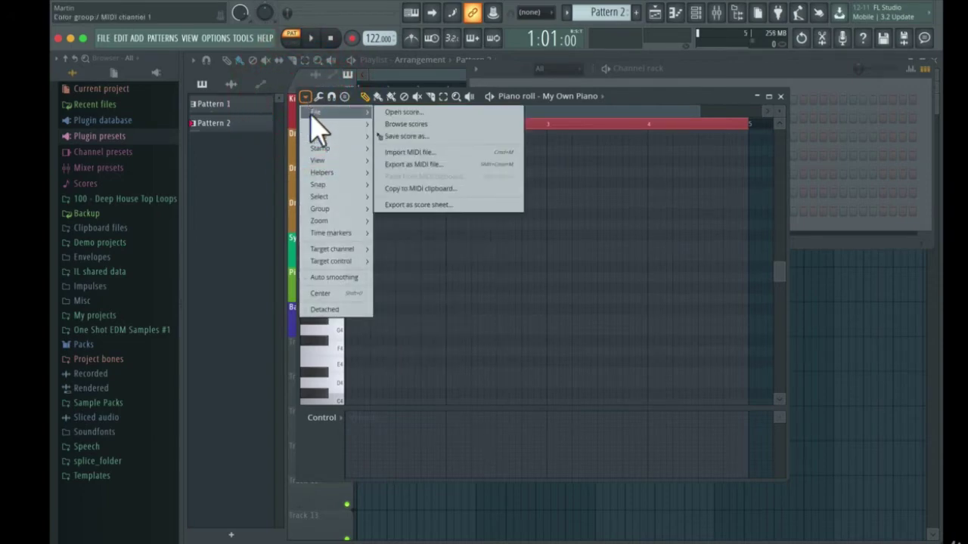
pyautogui.moveTo(328, 177)
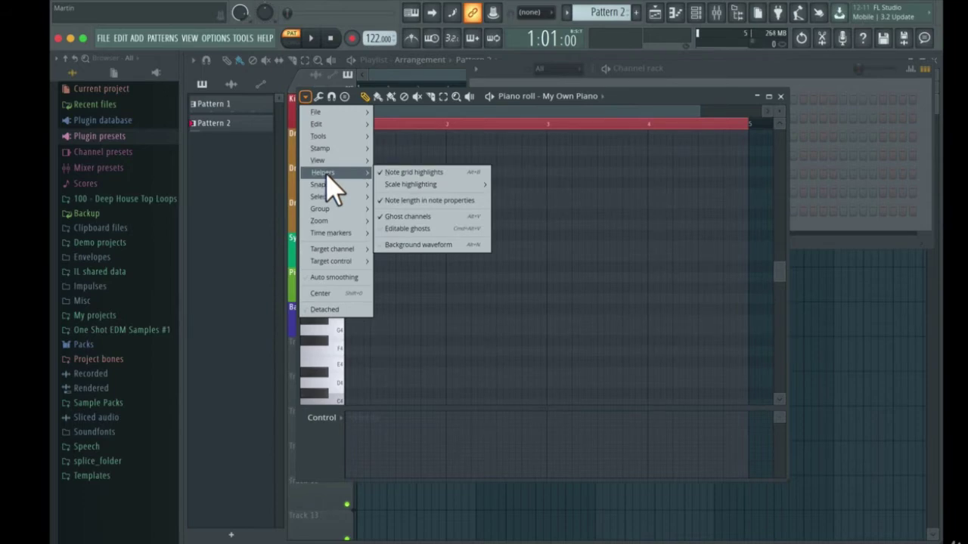
pyautogui.moveTo(403, 189)
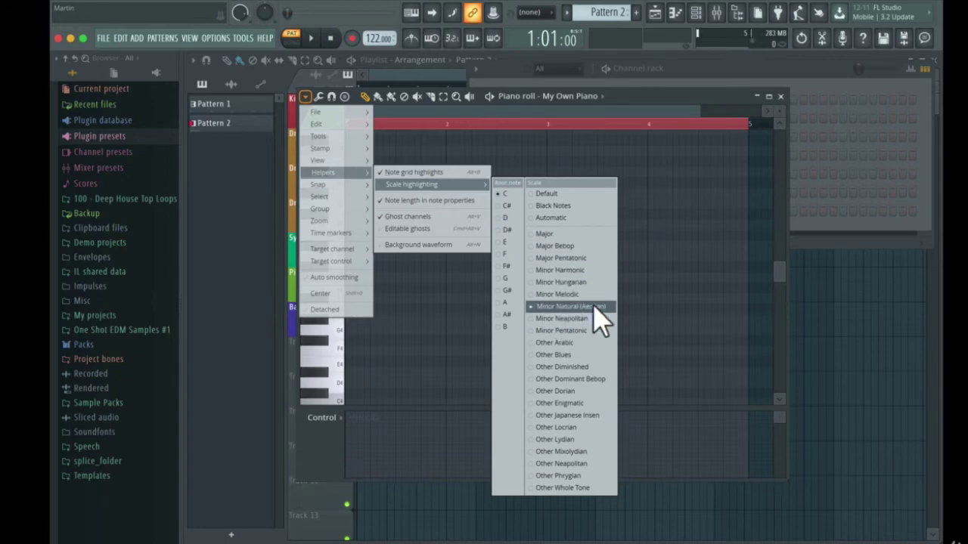
pyautogui.click(651, 274)
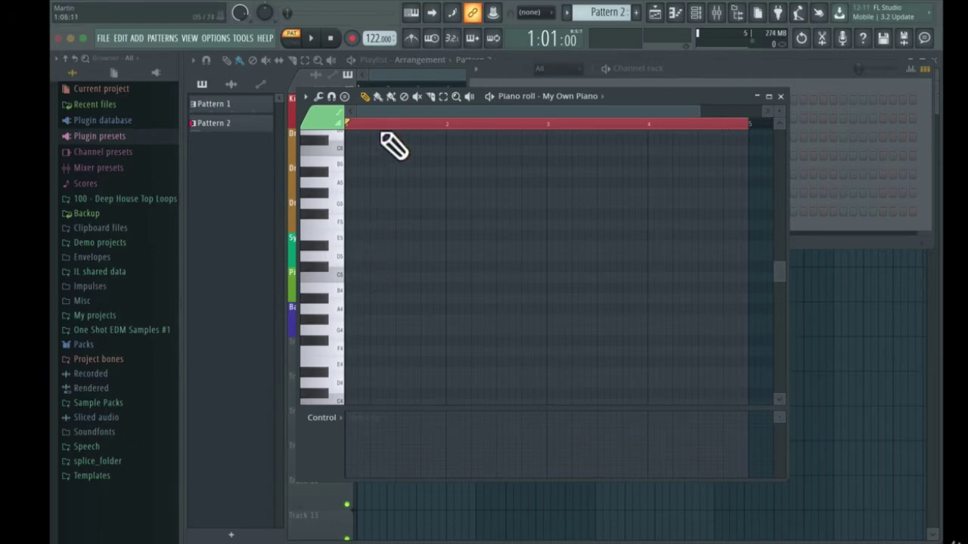
# Set the root note of the piano roll's scale highlighting to F.
pyautogui.click(305, 97)
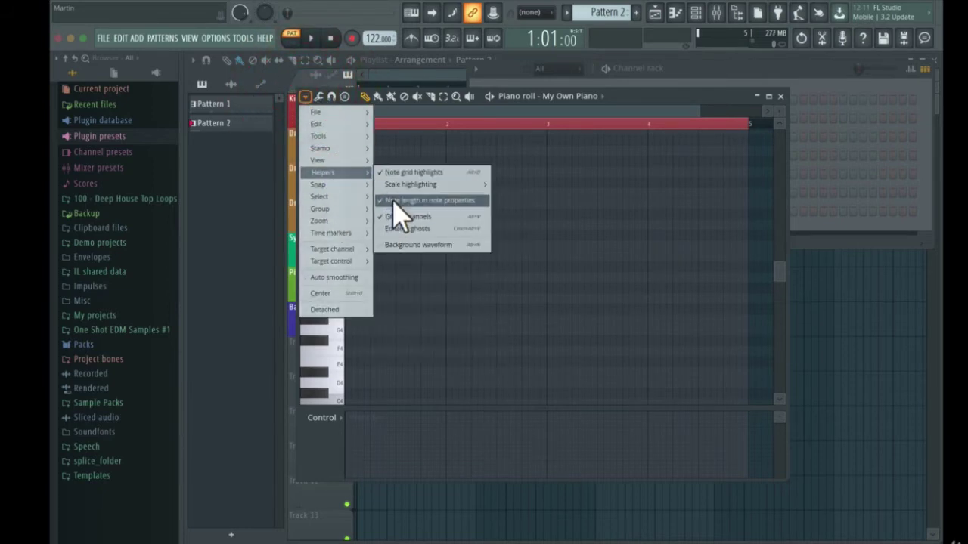
pyautogui.moveTo(454, 185)
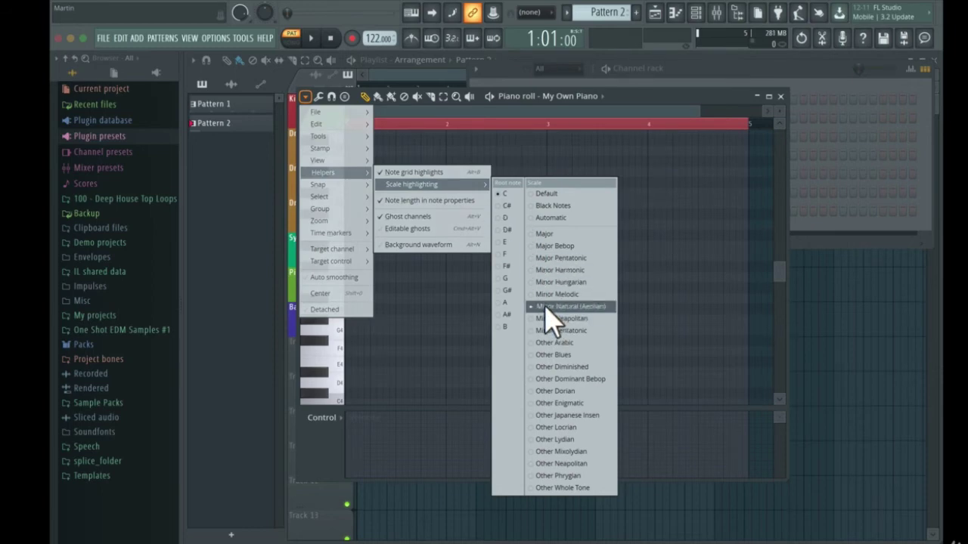
pyautogui.click(503, 254)
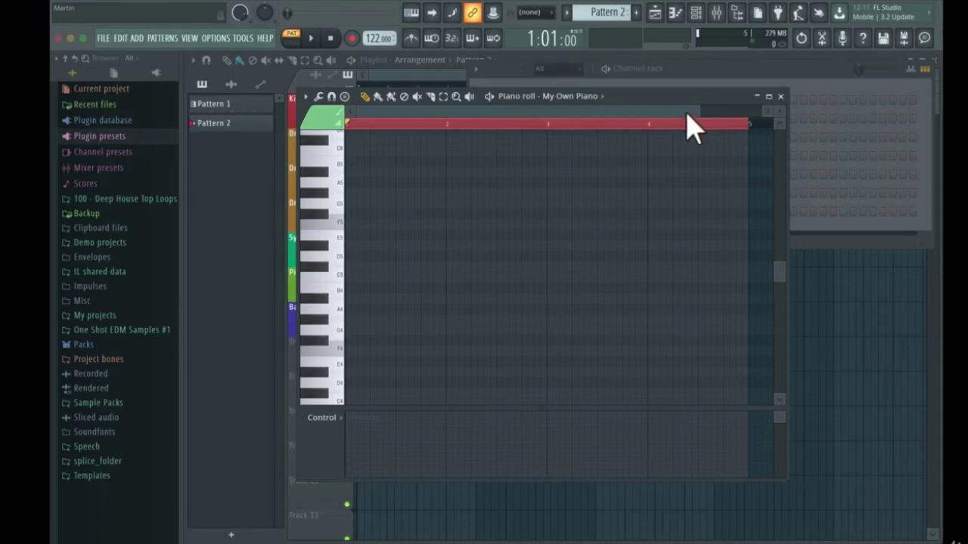
# Draw a chord of F5, G5 and A#5 notes, all aligned to the start of bar 1.
pyautogui.moveTo(706, 114); pyautogui.dragTo(505, 130)
pyautogui.scroll(3, 392, 248)
pyautogui.click(357, 332)
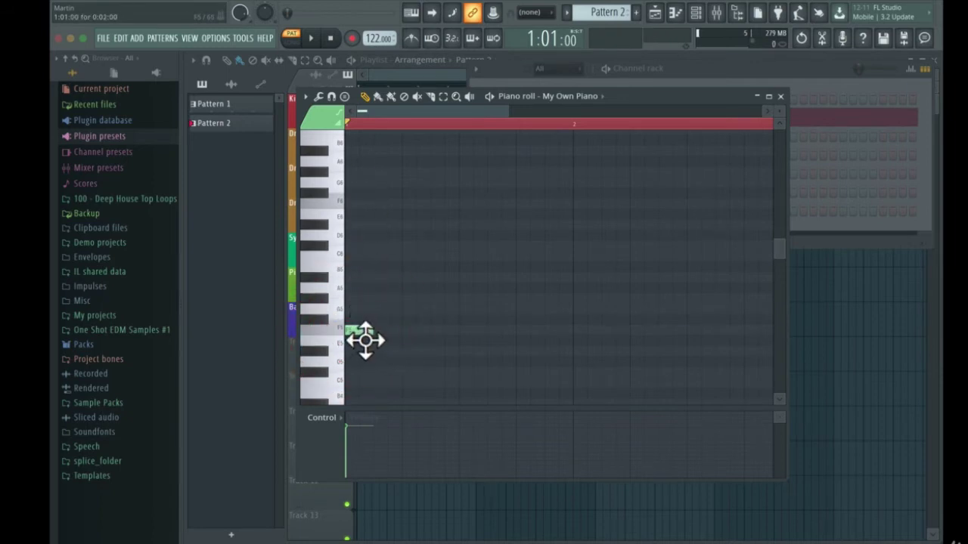
pyautogui.click(354, 308)
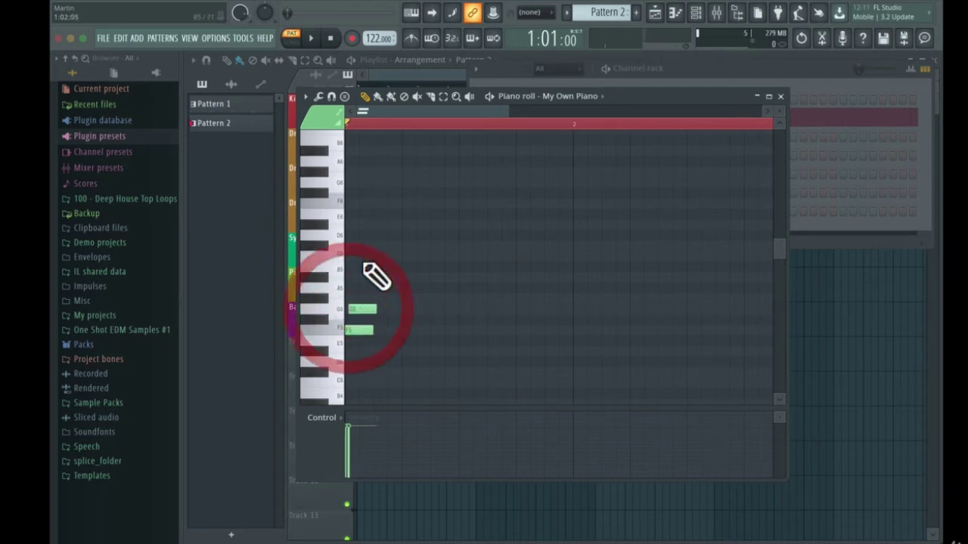
pyautogui.click(356, 280)
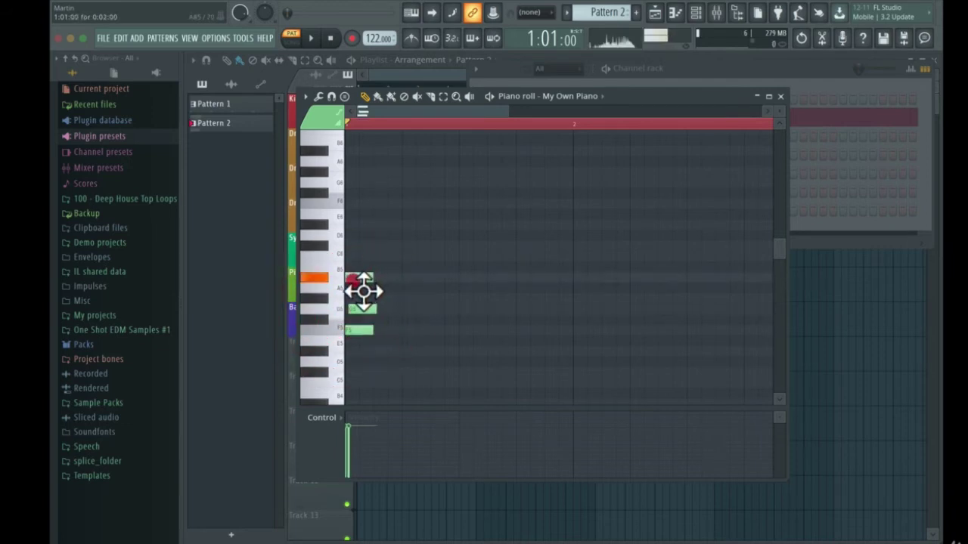
pyautogui.moveTo(360, 309); pyautogui.dragTo(349, 308)
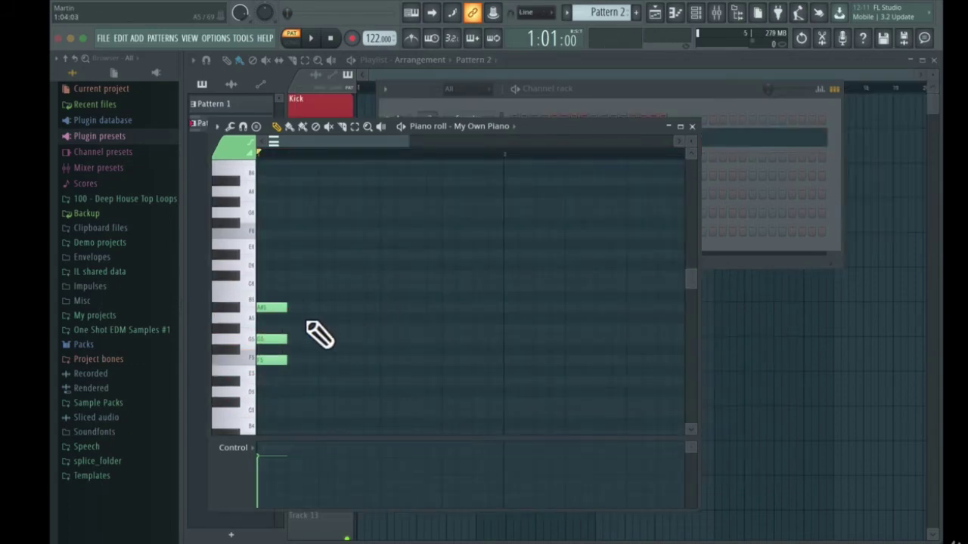
# Draw a second chord of F5, G#5 and C#6 directly after the first one.
pyautogui.click(294, 361)
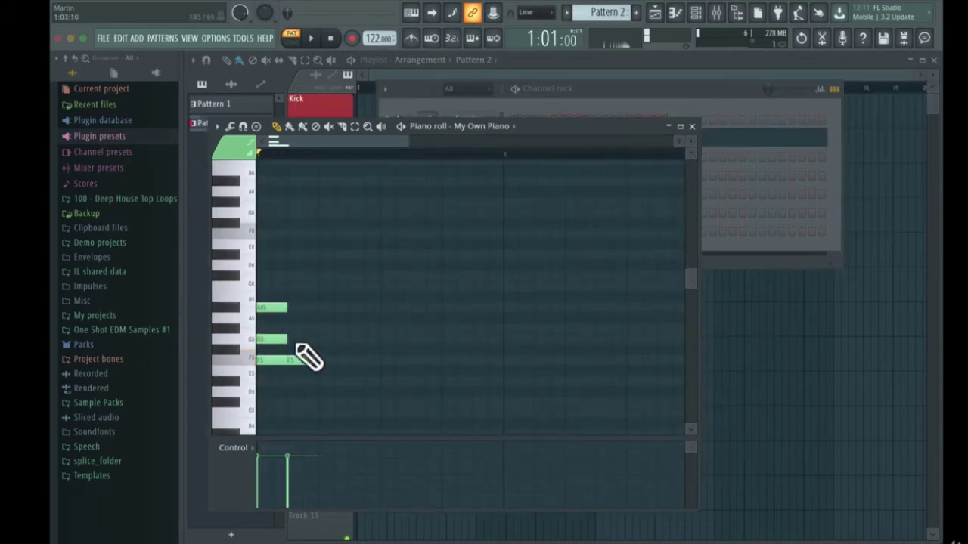
pyautogui.click(299, 319)
pyautogui.moveTo(310, 330); pyautogui.dragTo(309, 340)
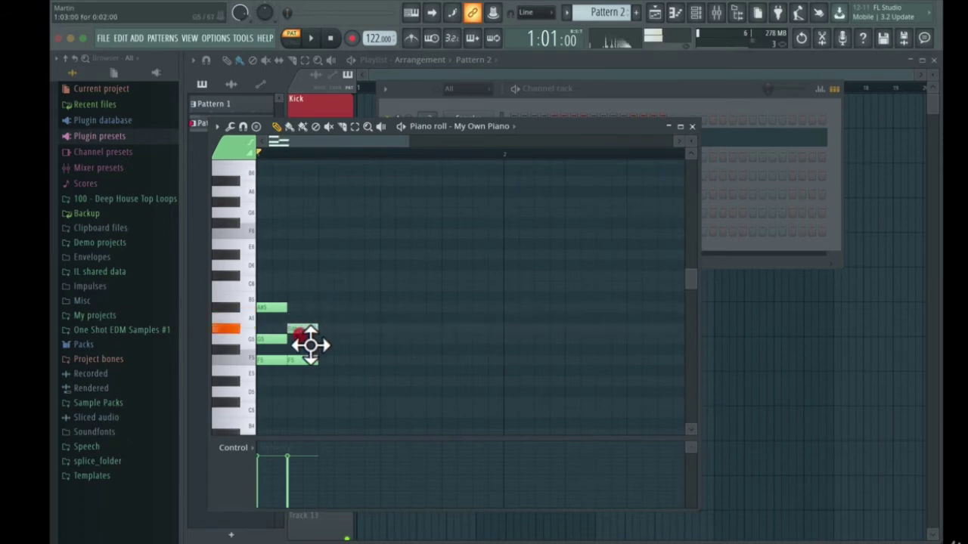
pyautogui.click(303, 277)
# Play back the two chords and delete the C#6 and G#5 notes from the second one.
pyautogui.click(310, 38)
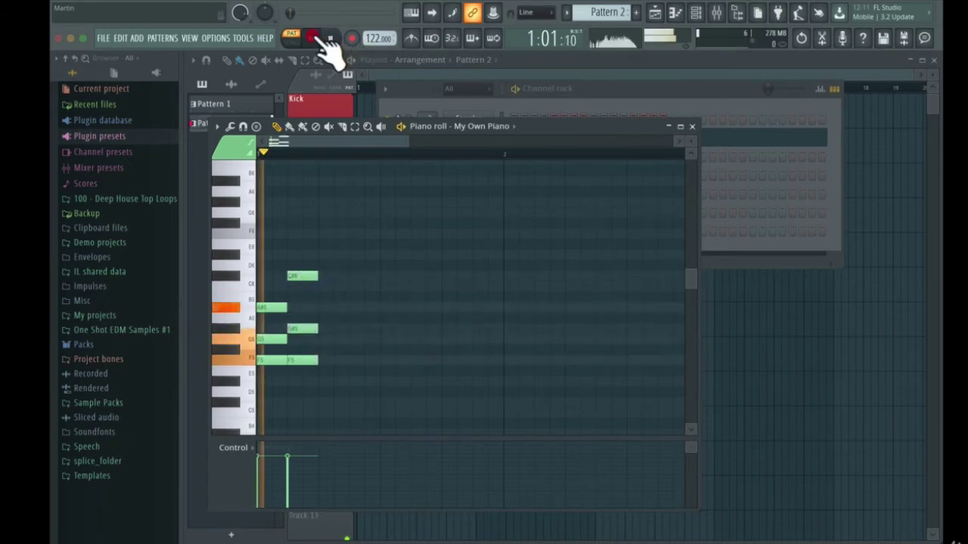
pyautogui.click(330, 38)
pyautogui.rightClick(310, 277)
pyautogui.rightClick(307, 329)
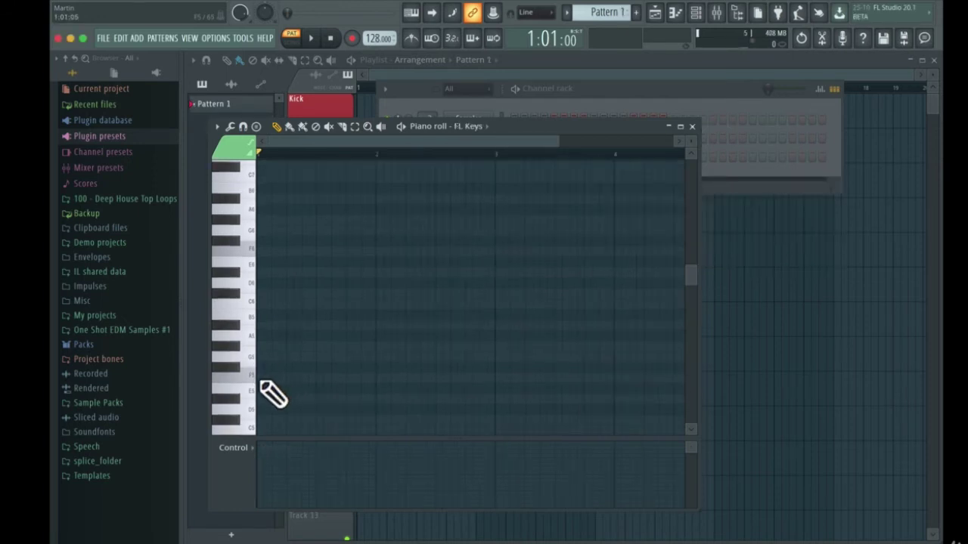
# Draw an F5, G5 and A#5 chord at the start of bar 1 in the FL Keys piano roll and play it.
pyautogui.click(261, 378)
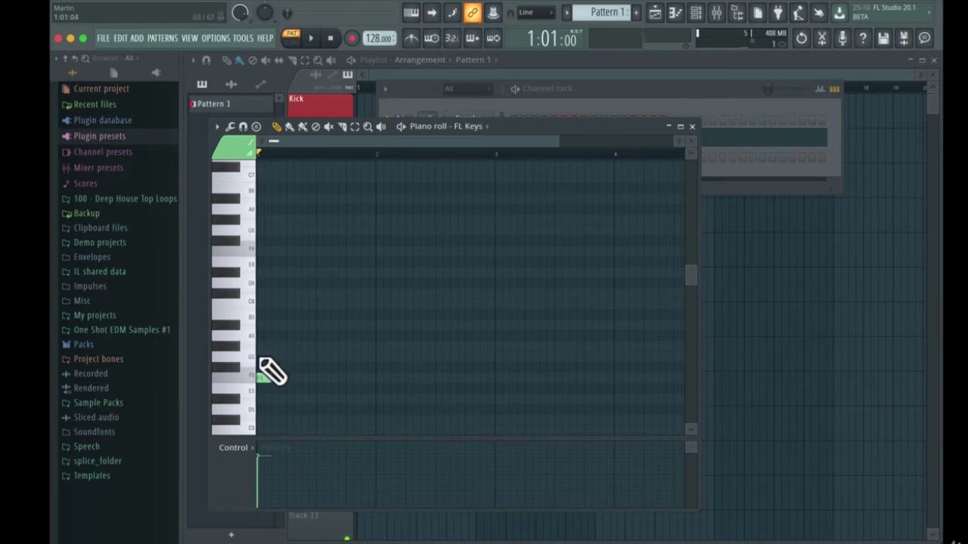
pyautogui.click(261, 359)
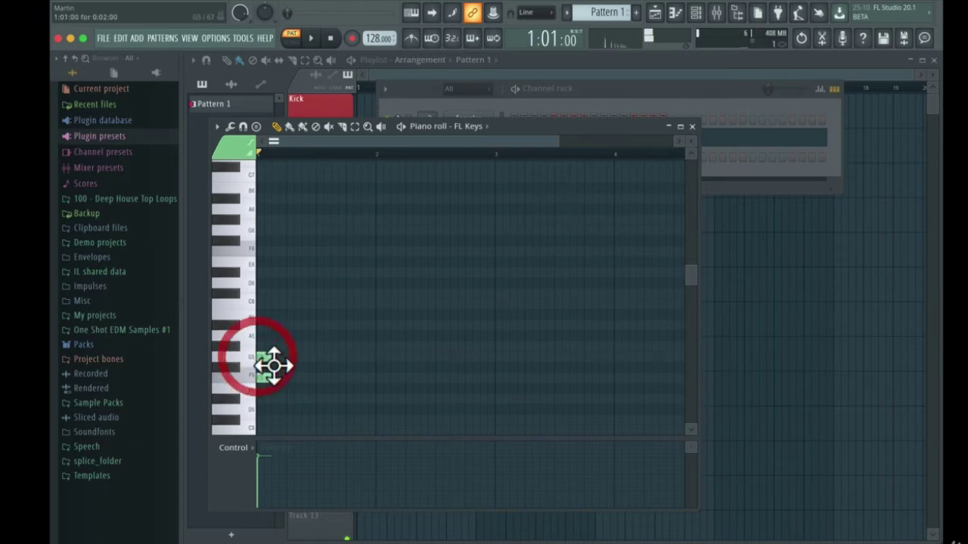
pyautogui.click(261, 326)
pyautogui.press('space')
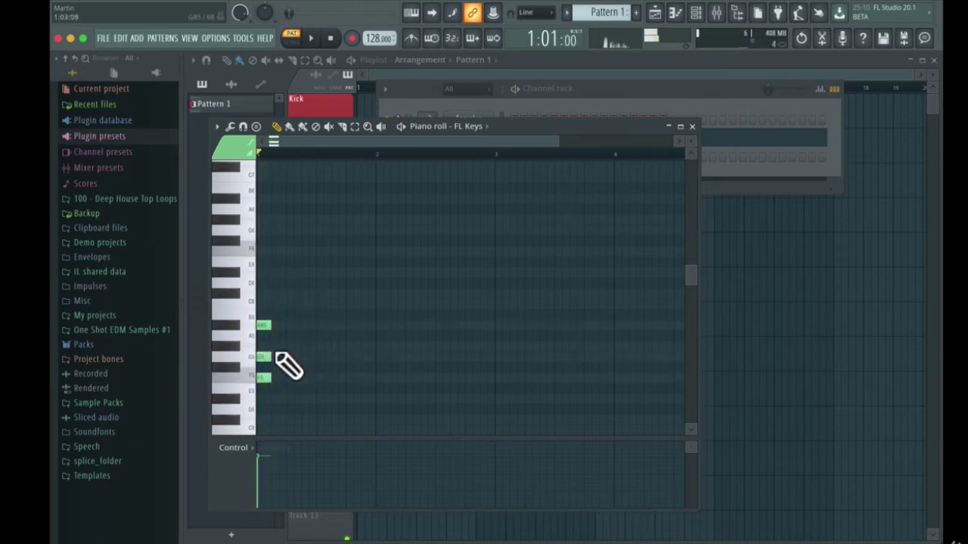
pyautogui.press('space')
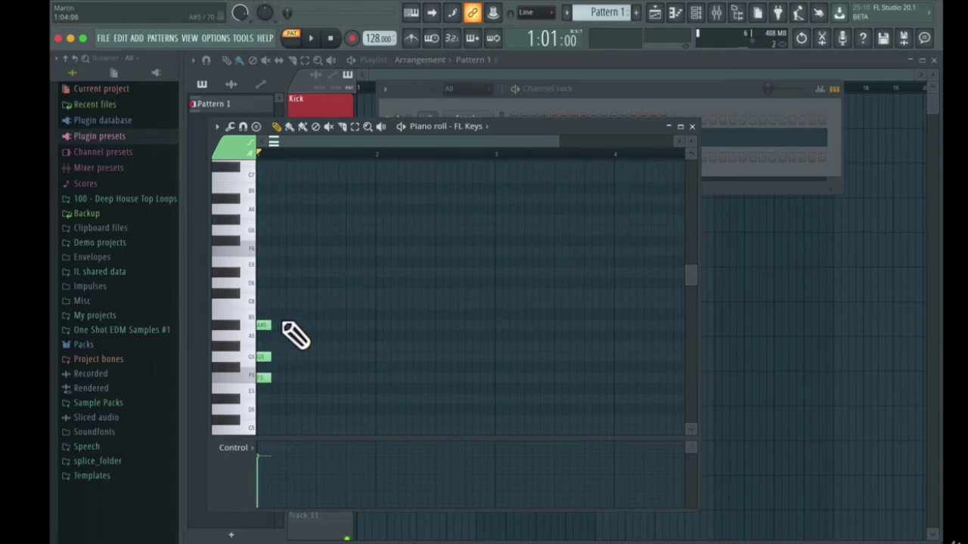
# Select the F5, G5, A#5 chord and copy it three times along bar 1, leaving a wider gap before the fourth, checking with playback.
pyautogui.moveTo(286, 315); pyautogui.dragTo(255, 382)
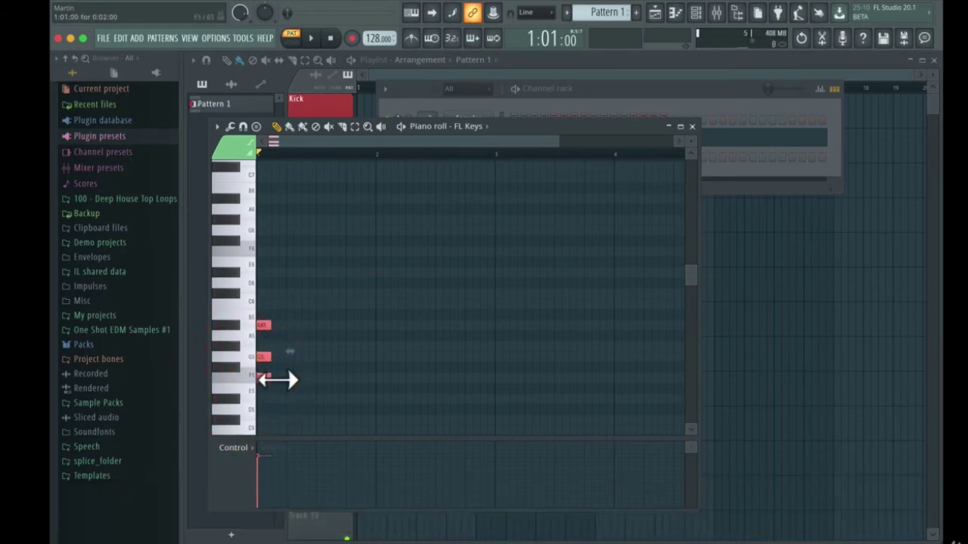
pyautogui.moveTo(266, 378)
pyautogui.mouseDown()
pyautogui.moveTo(320, 391)
pyautogui.moveTo(296, 391)
pyautogui.moveTo(345, 389)
pyautogui.mouseUp()
pyautogui.press('space')
pyautogui.press('space')
pyautogui.press('space')
pyautogui.press('space')
pyautogui.press('space')
pyautogui.press('space')
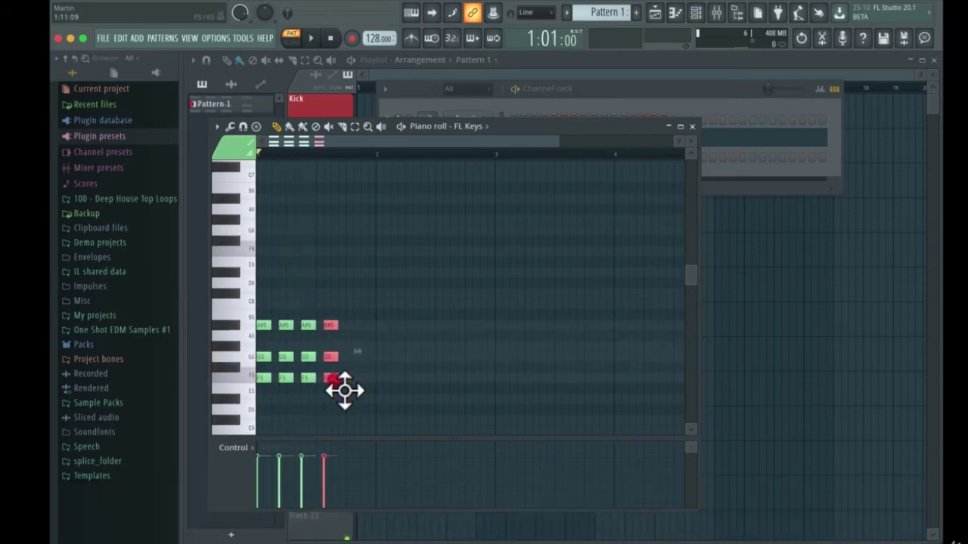
pyautogui.press('space')
pyautogui.press('space')
pyautogui.keyDown('super'); pyautogui.click(367, 380); pyautogui.keyUp('super')
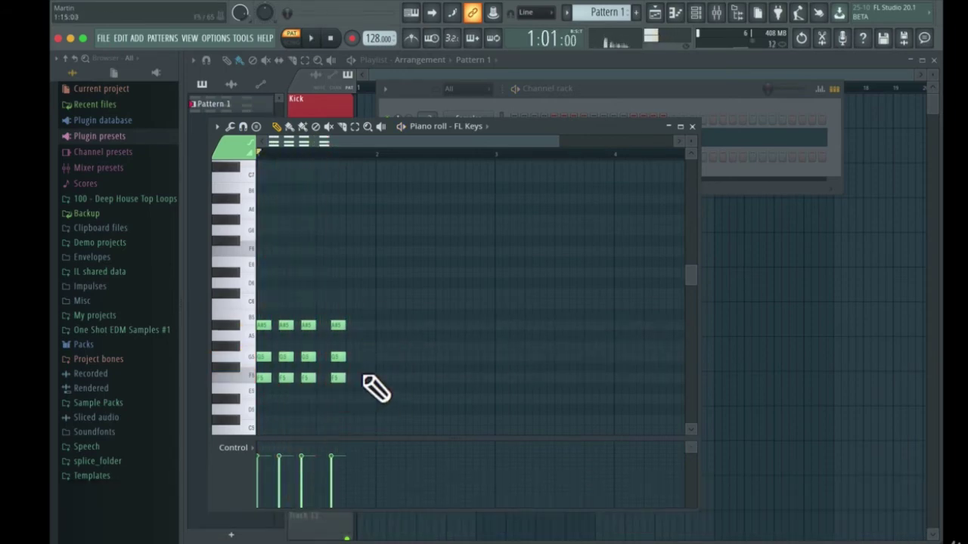
# Try lowering the fourth chord's F5 to D#5 with playback, and put the F5 note back.
pyautogui.moveTo(339, 378); pyautogui.dragTo(341, 400)
pyautogui.press('space')
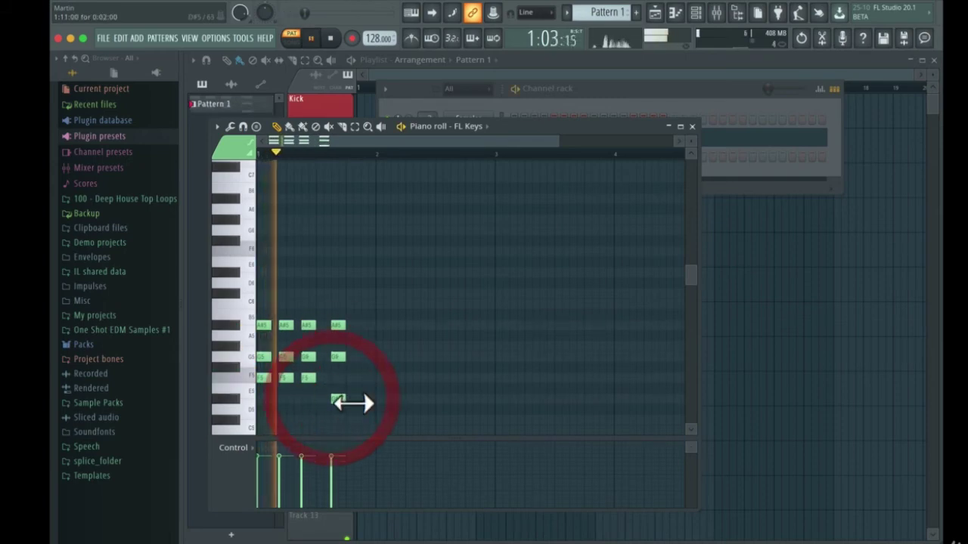
pyautogui.rightClick(332, 399)
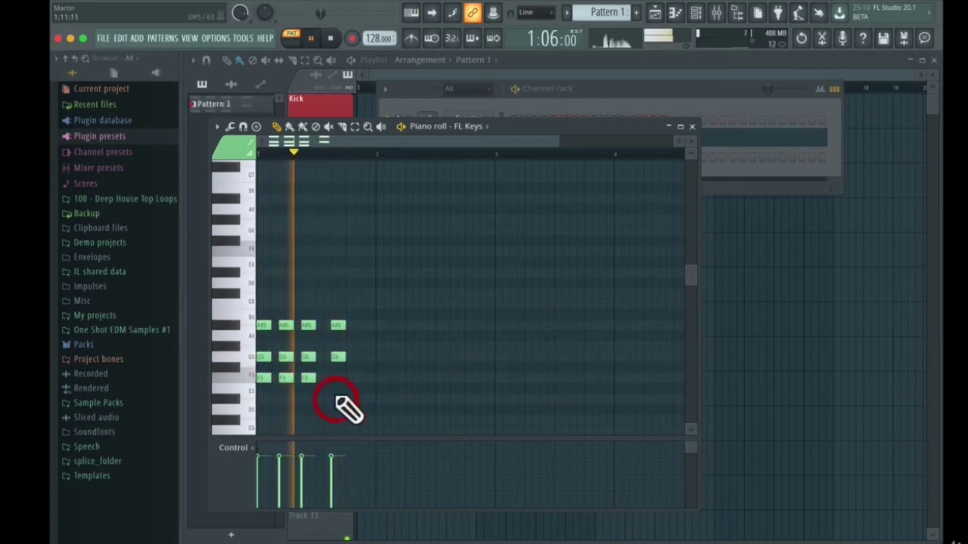
pyautogui.press('space')
pyautogui.click(333, 378)
# Try G#5 in place of the fourth chord's G5 with playback, and delete the G#5 note.
pyautogui.rightClick(333, 354)
pyautogui.click(337, 346)
pyautogui.press('space')
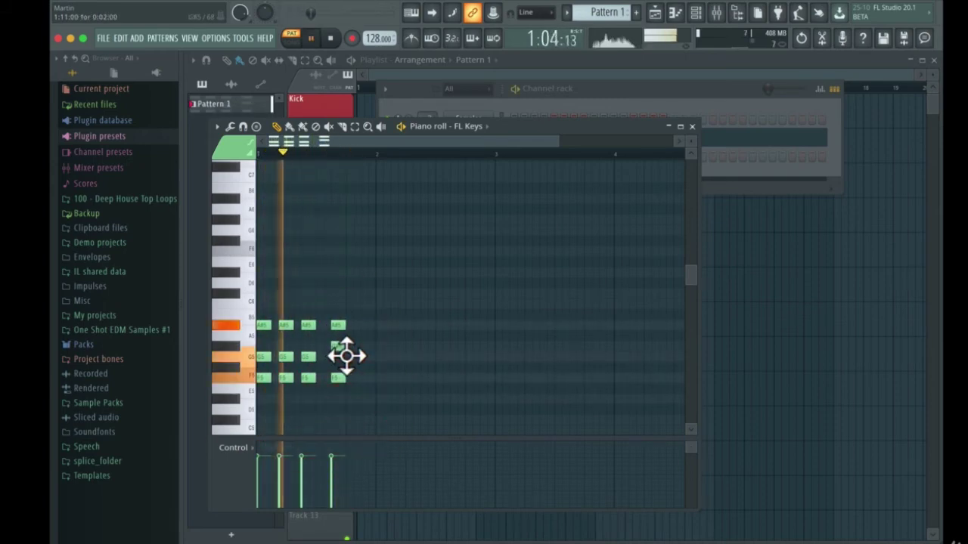
pyautogui.press('space')
pyautogui.rightClick(336, 345)
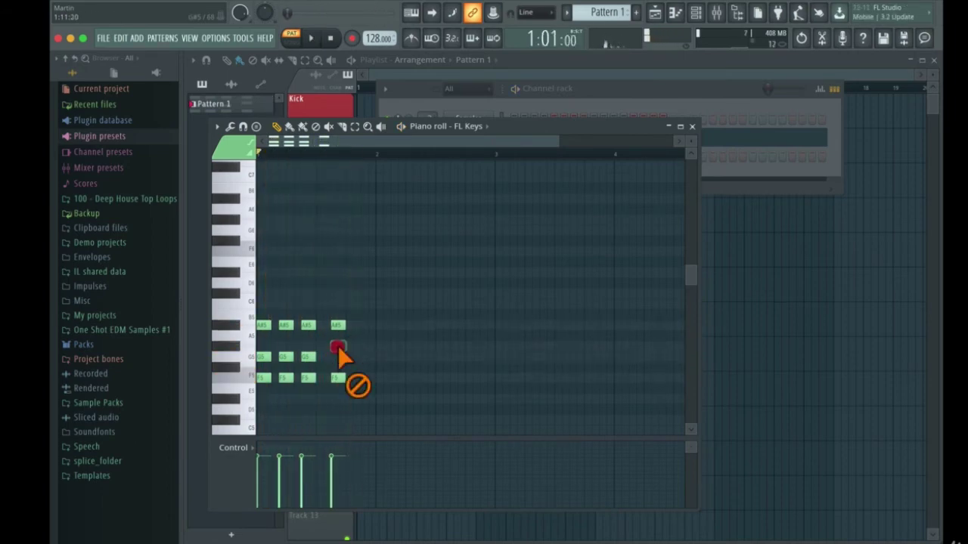
# Put G5 back in the fourth chord and raise its top A#5 note to C6, checking with playback.
pyautogui.click(338, 356)
pyautogui.moveTo(339, 357); pyautogui.dragTo(335, 358)
pyautogui.moveTo(340, 325); pyautogui.dragTo(346, 304)
pyautogui.press('space')
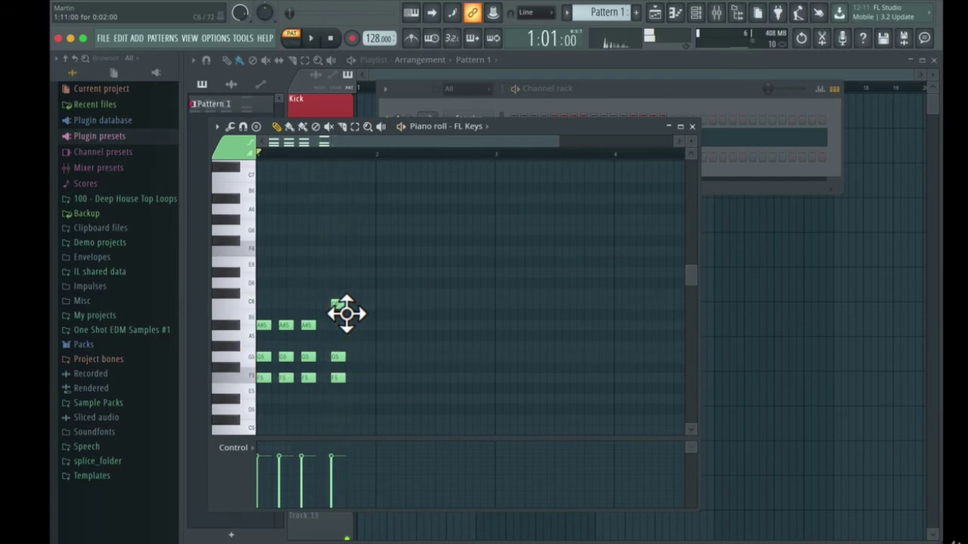
pyautogui.press('space')
pyautogui.rightClick(337, 304)
pyautogui.click(336, 304)
# Draw a fifth chord of F5, G5 and C#6 at the end of bar 1 and play it.
pyautogui.click(367, 294)
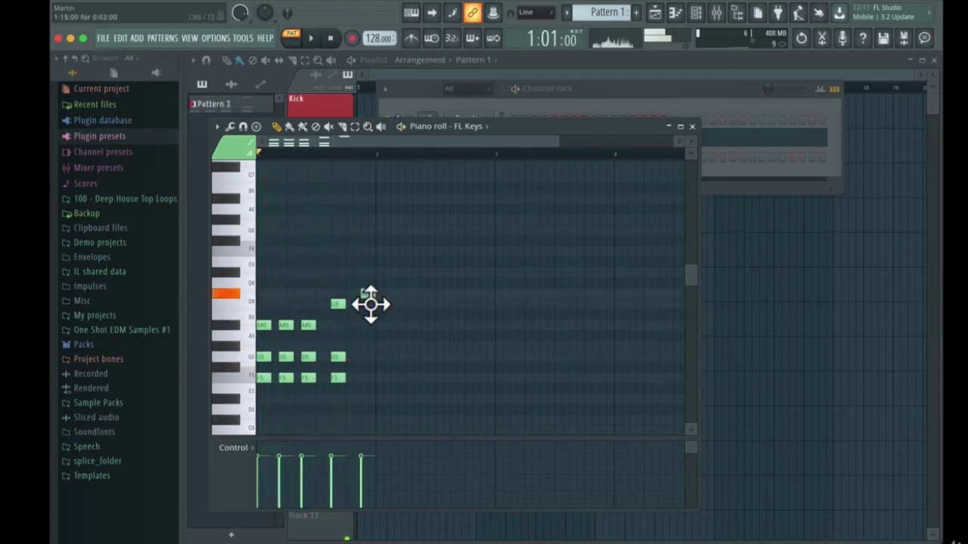
pyautogui.click(364, 356)
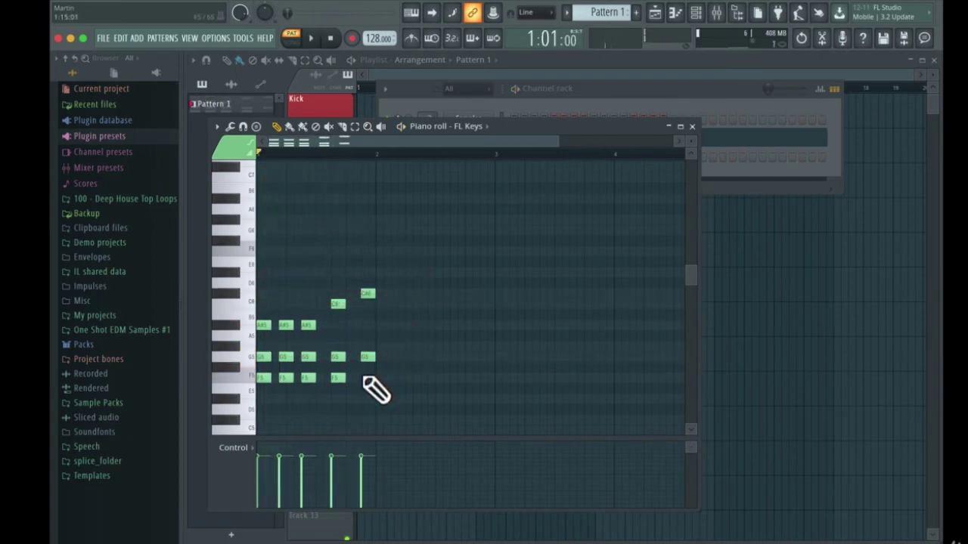
pyautogui.click(364, 376)
pyautogui.press('space')
pyautogui.press('space')
# Replace the fourth chord's F5 with D#5 and rework the fifth chord into C5, G5 and C6, checking with playback.
pyautogui.rightClick(367, 377)
pyautogui.rightClick(338, 378)
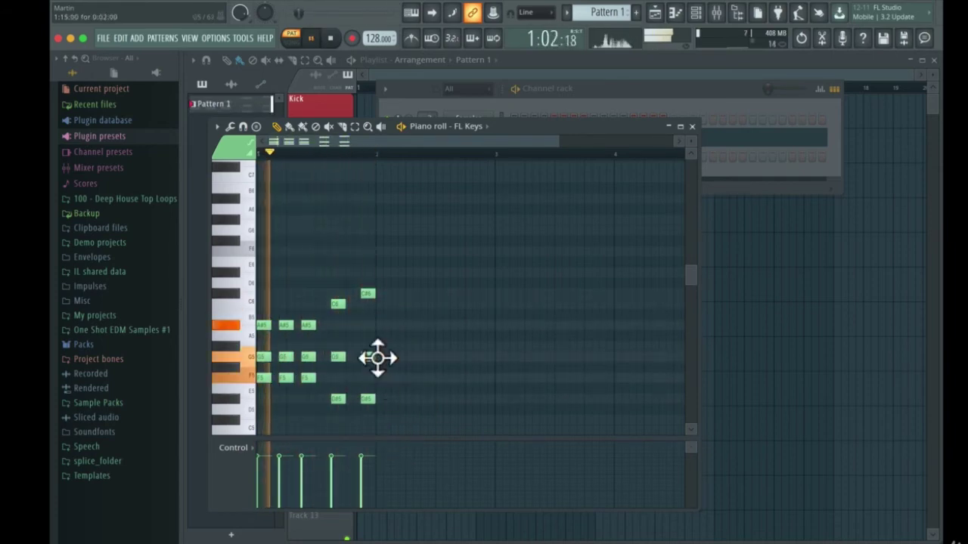
pyautogui.moveTo(371, 295); pyautogui.dragTo(371, 305)
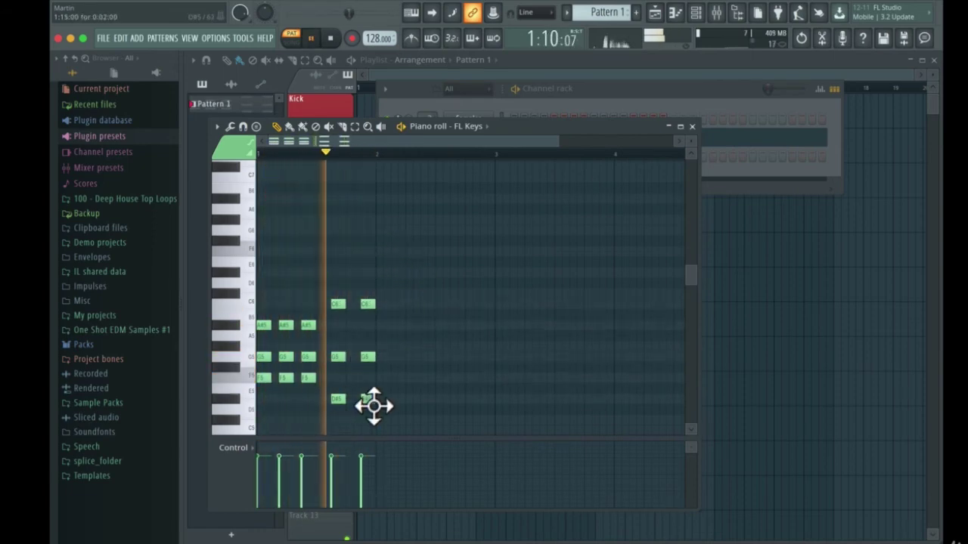
pyautogui.moveTo(370, 400); pyautogui.dragTo(373, 441)
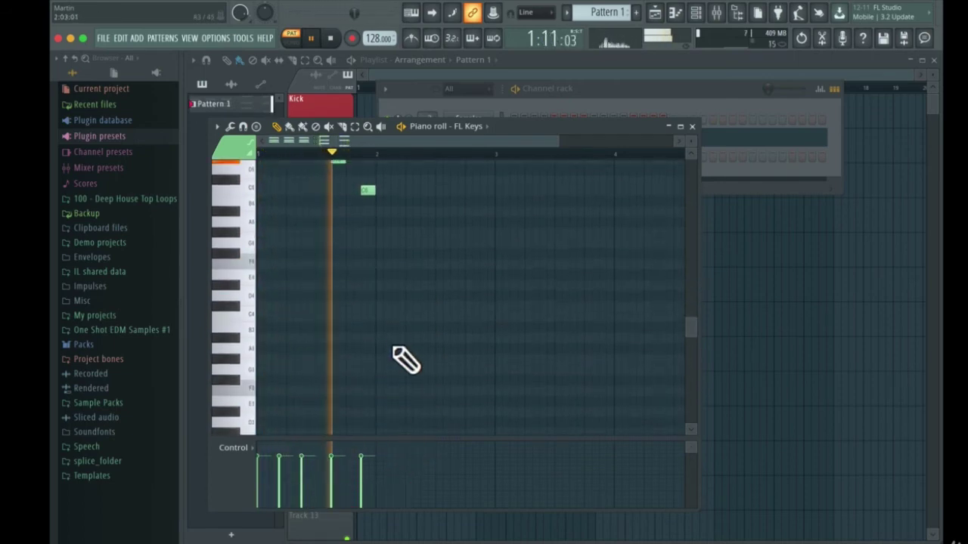
pyautogui.scroll(-4, 371, 360)
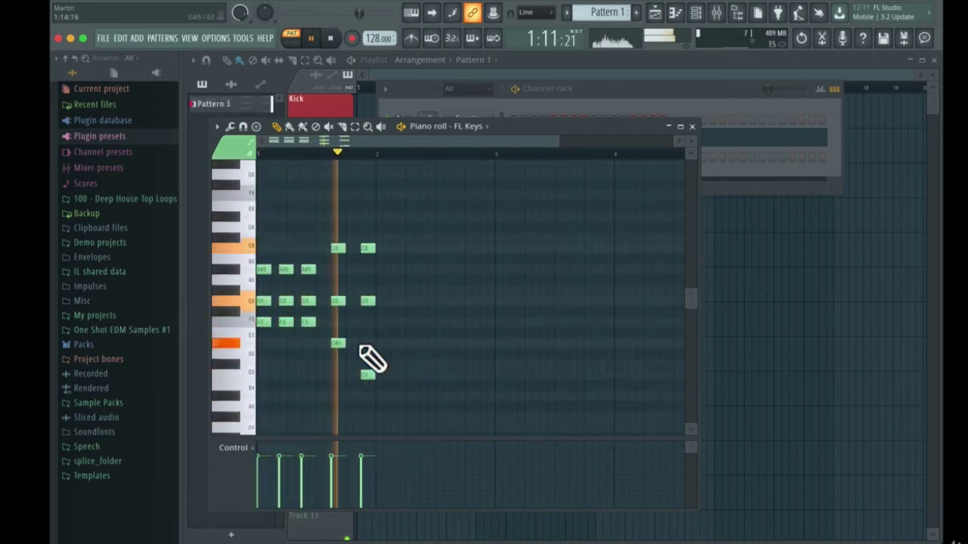
pyautogui.press('space')
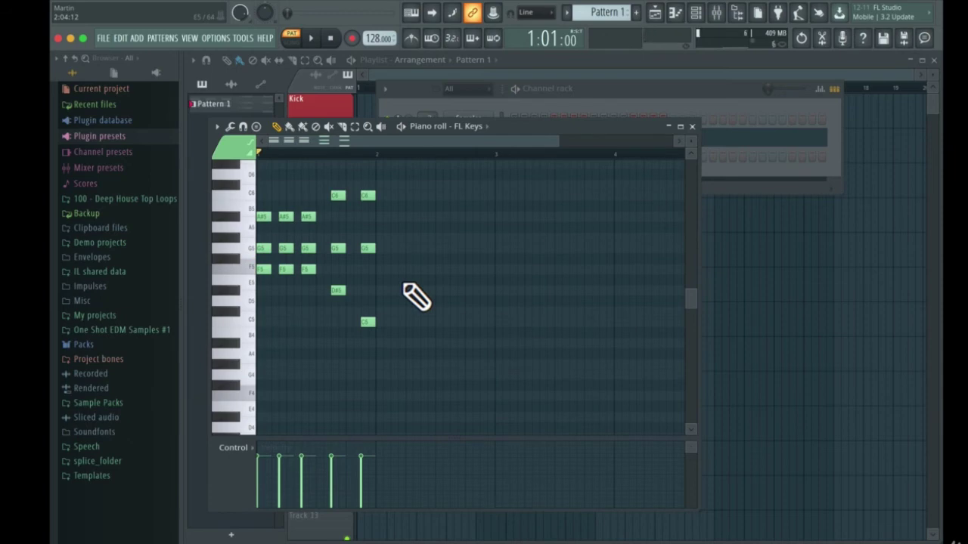
# Examine the root note and scale choices of the piano roll's scale highlighting, leaving the settings as they are.
pyautogui.scroll(4, 393, 295)
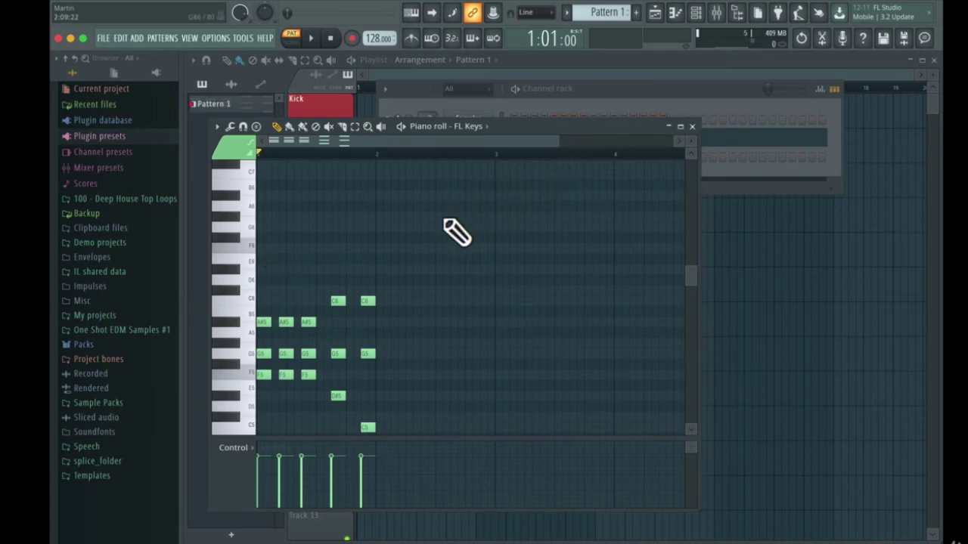
pyautogui.click(216, 127)
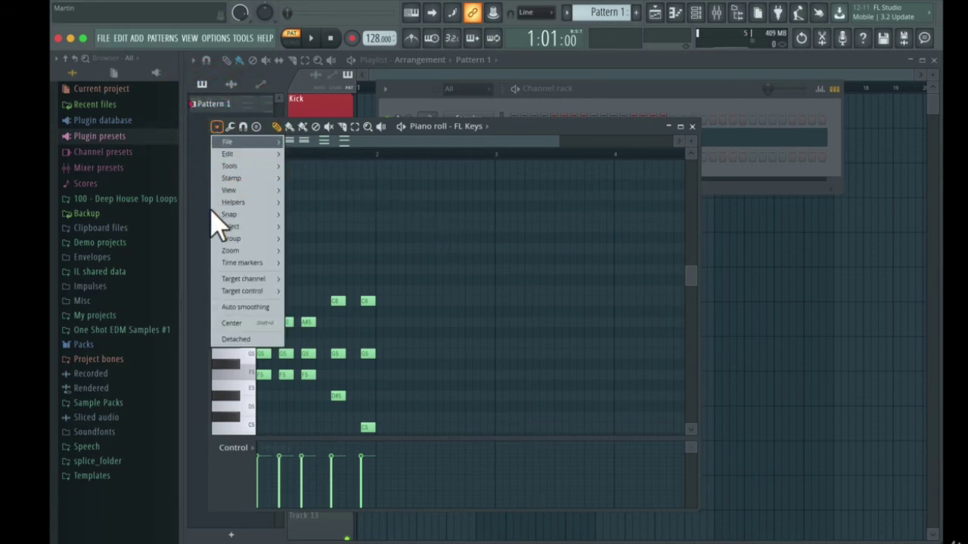
pyautogui.click(217, 129)
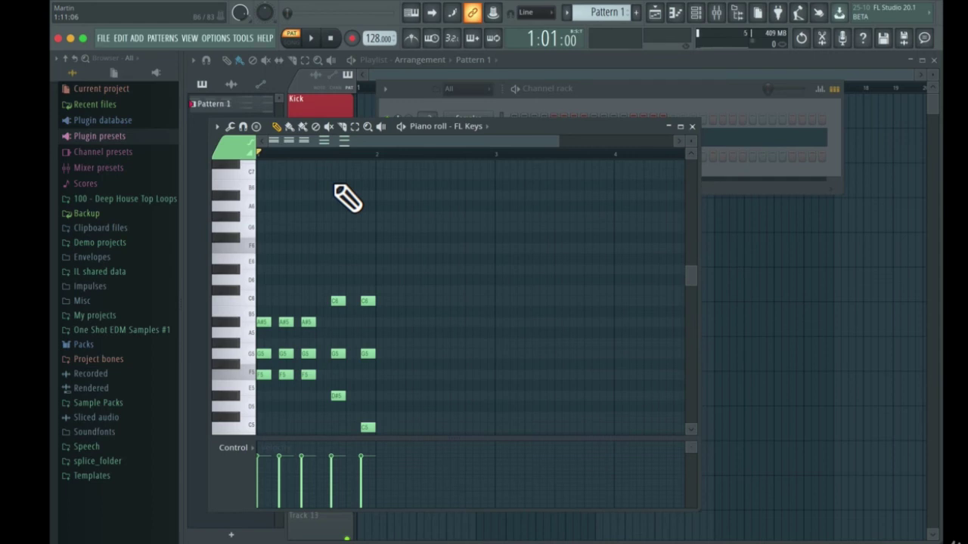
pyautogui.click(219, 127)
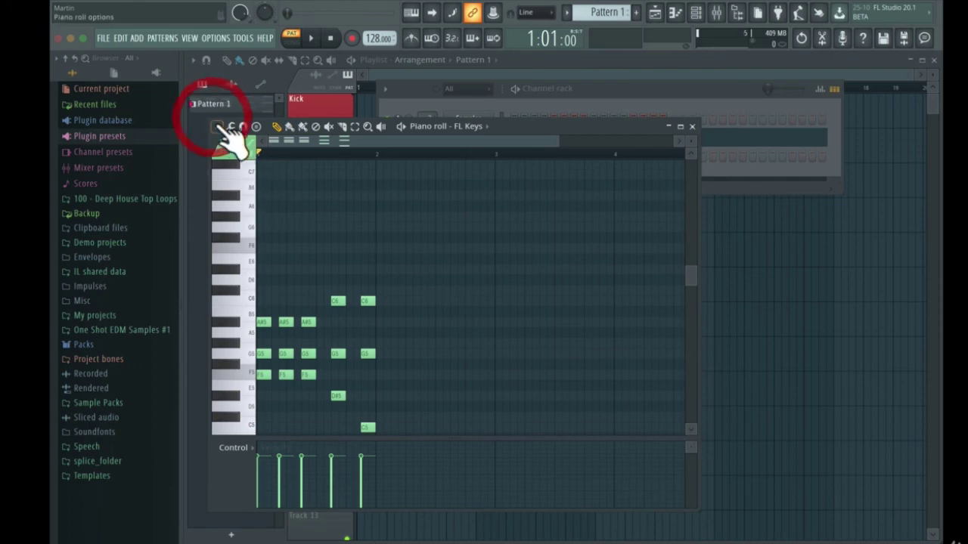
pyautogui.moveTo(241, 202)
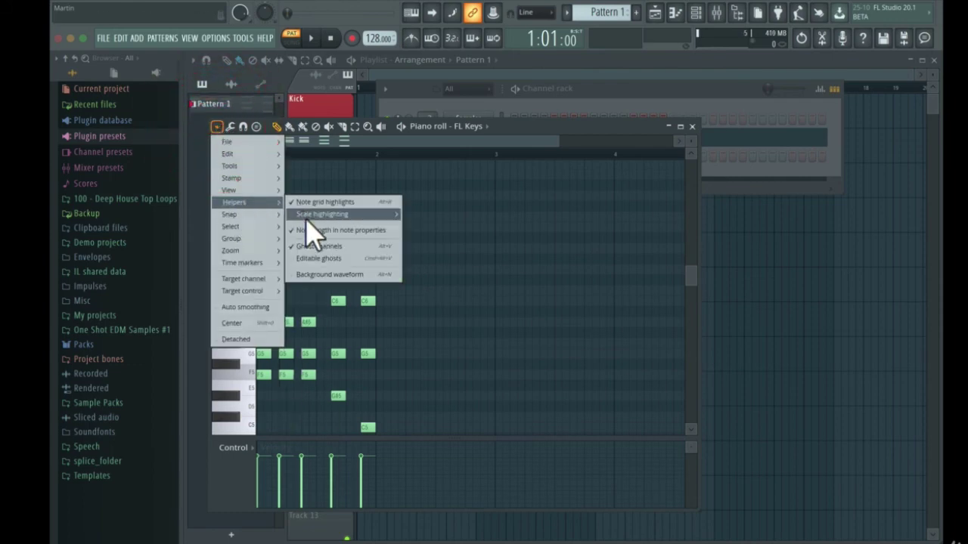
pyautogui.moveTo(321, 218)
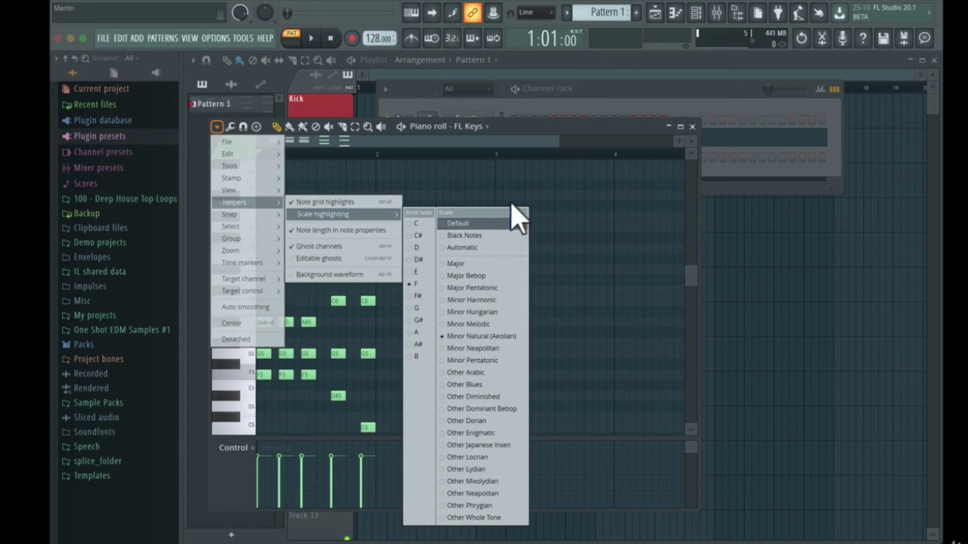
pyautogui.click(563, 138)
pyautogui.scroll(-3, 502, 203)
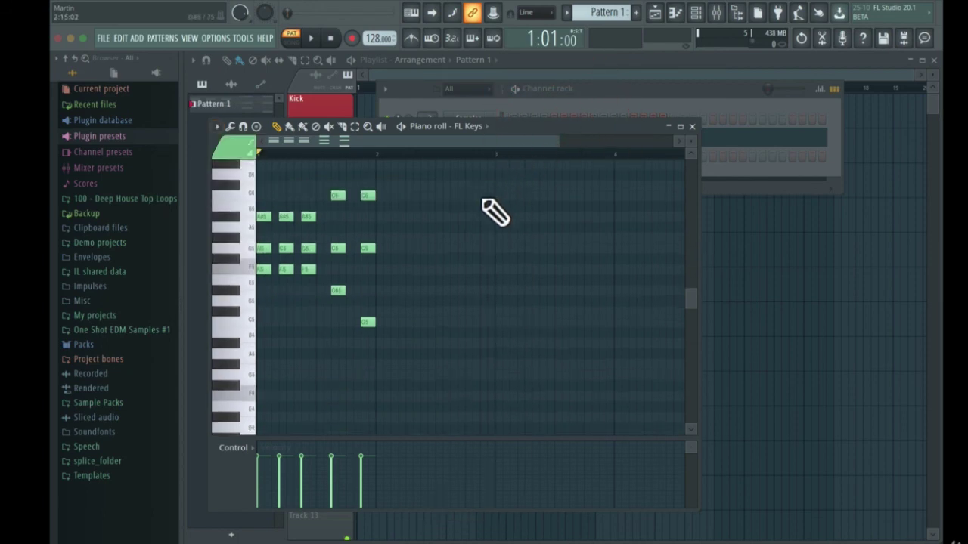